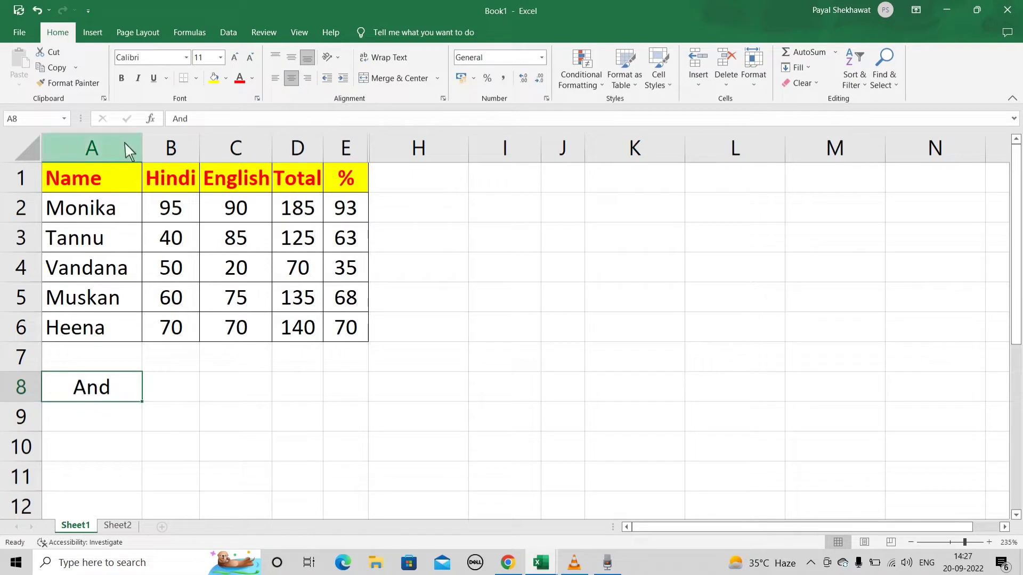
- Fill the And label cell A8 with yellow and widen column H to make room for a formula
left_click(213, 78)
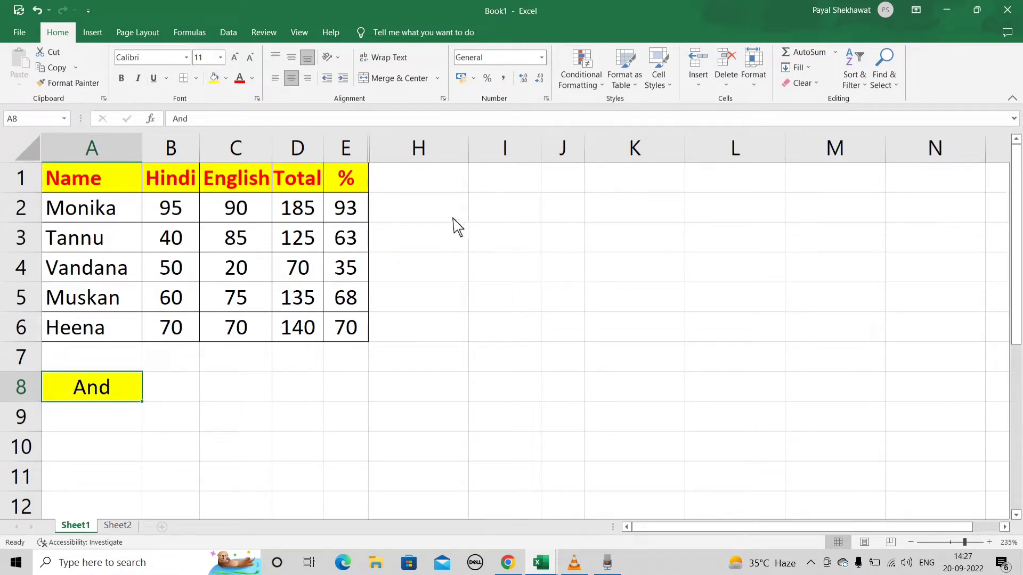
left_click(437, 215)
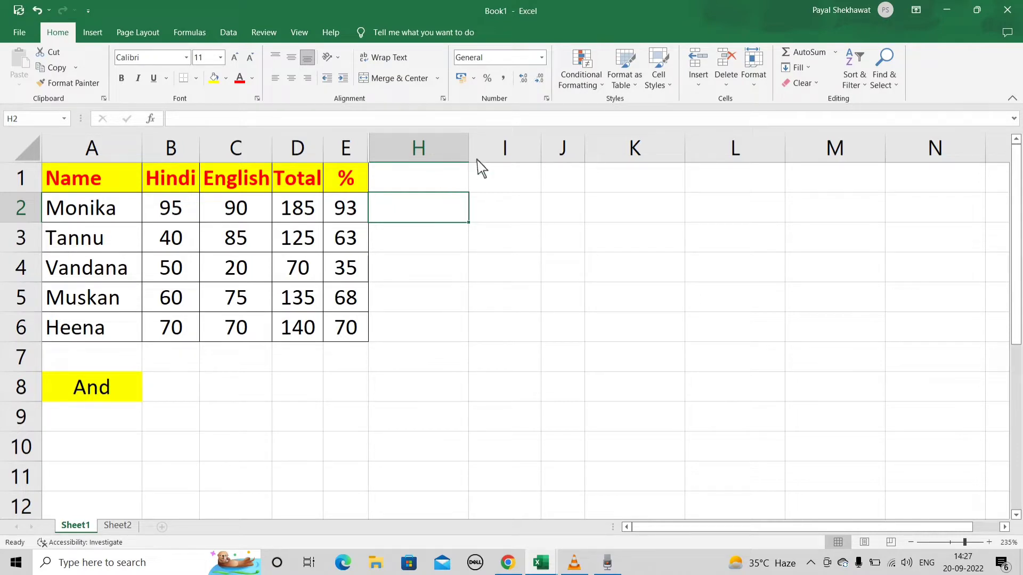
left_click_drag(469, 157, 746, 160)
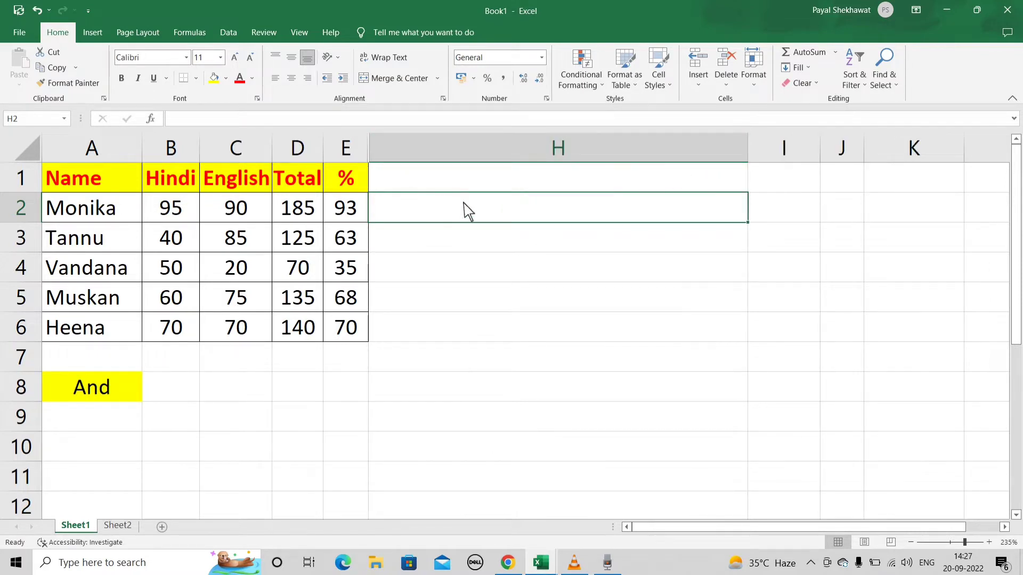
- Start an AND formula in H2 with the first condition B2>=90, testing the Hindi mark
type("=and")
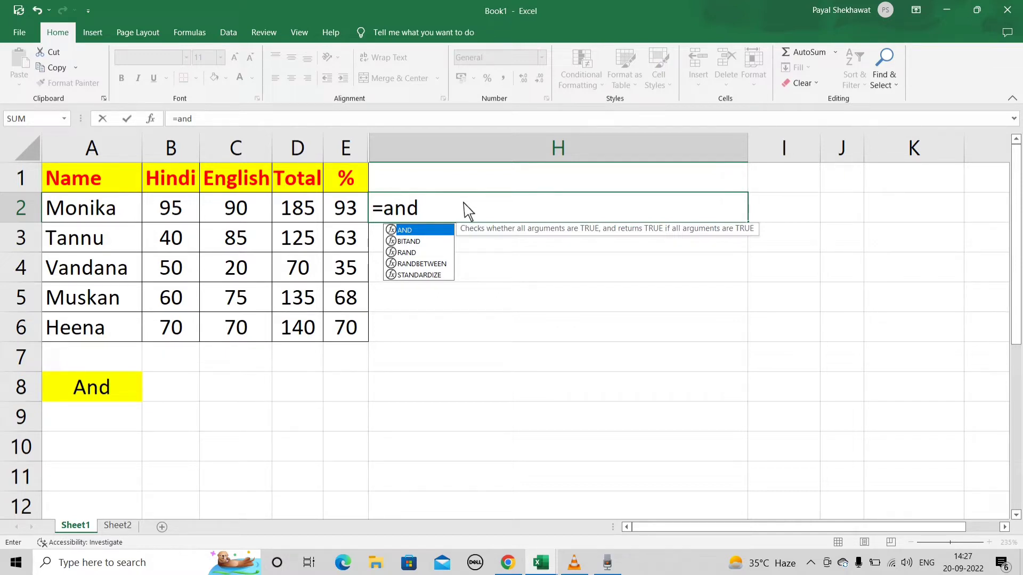
type("(")
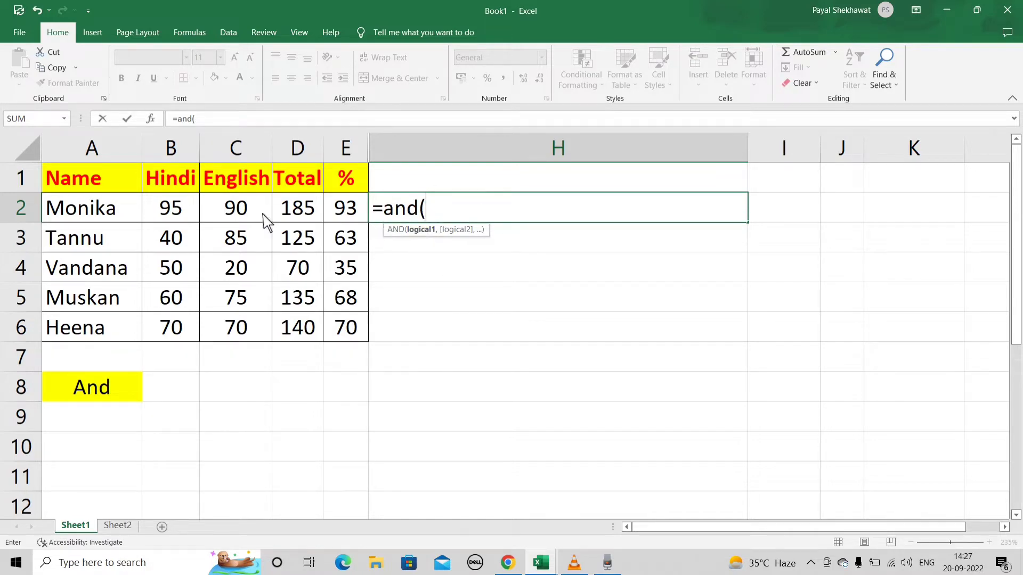
left_click(182, 218)
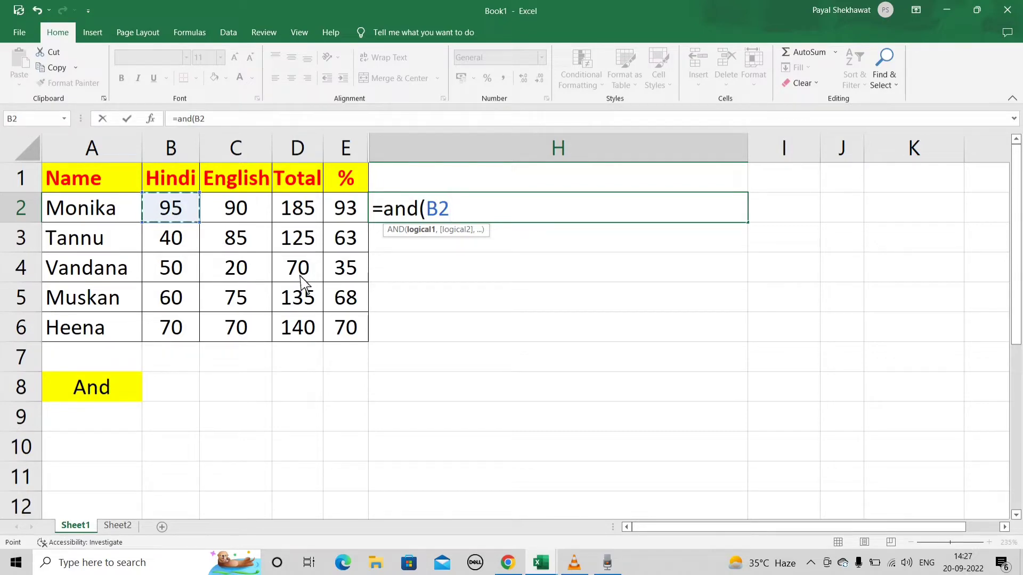
type(">")
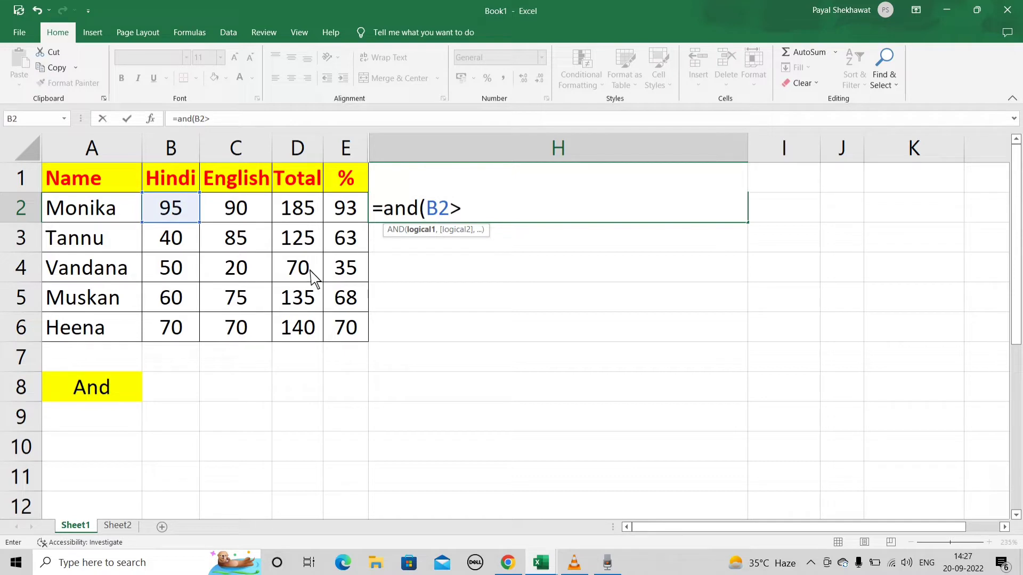
type("=90,")
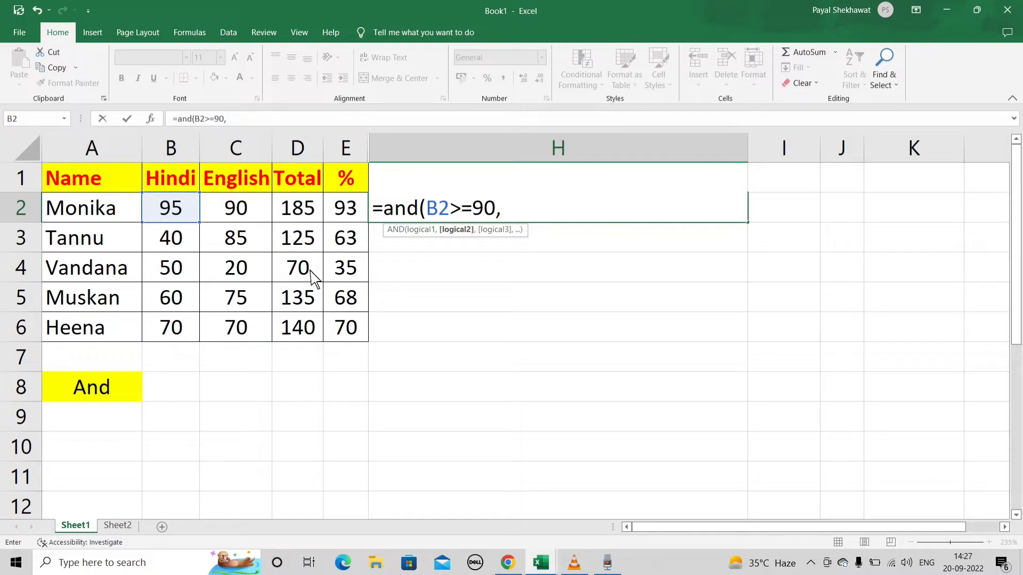
- Add the second condition C2>=90 for the English mark and complete the AND formula in H2
left_click(249, 209)
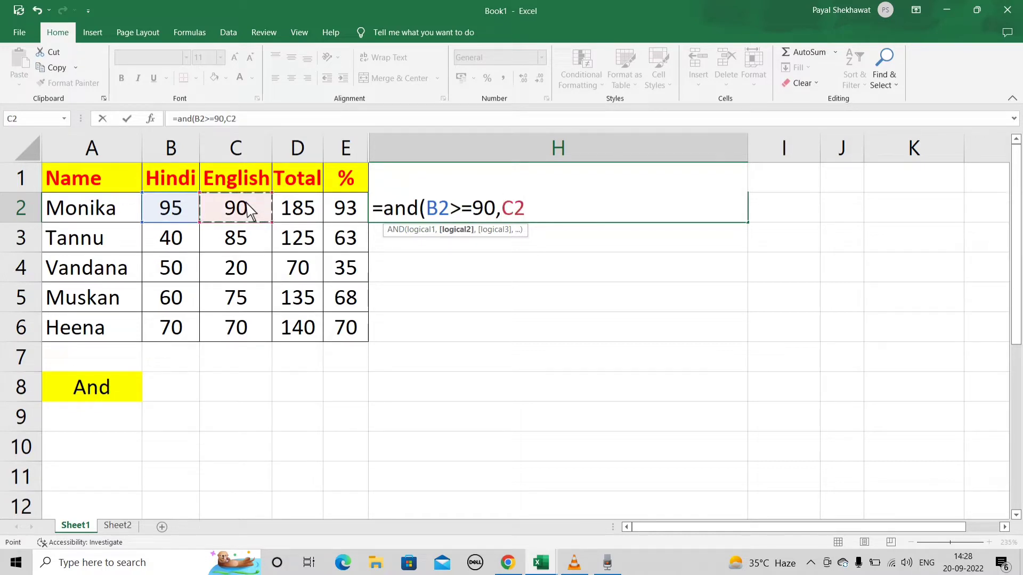
type(">=90")
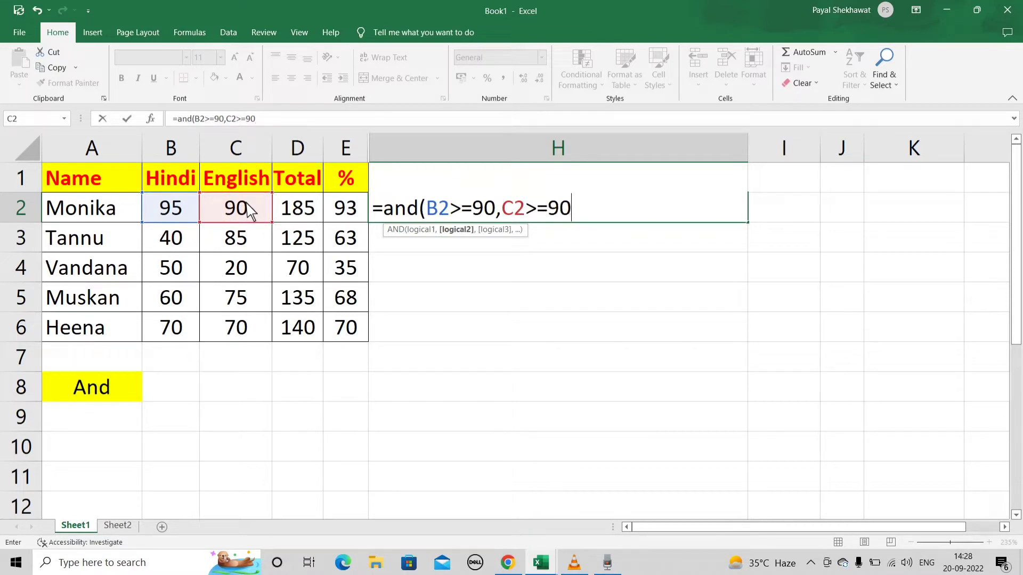
type(")")
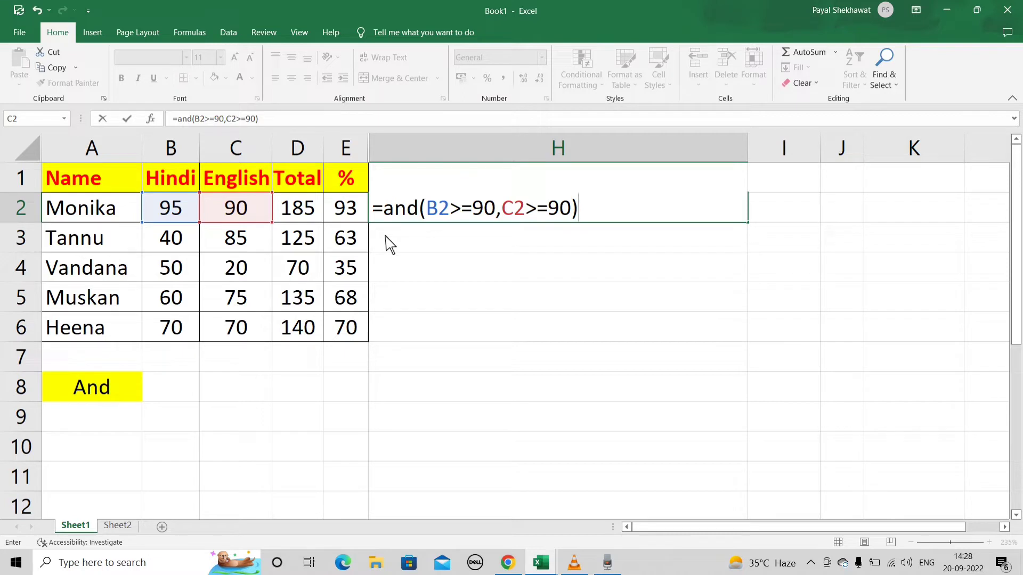
key("Return")
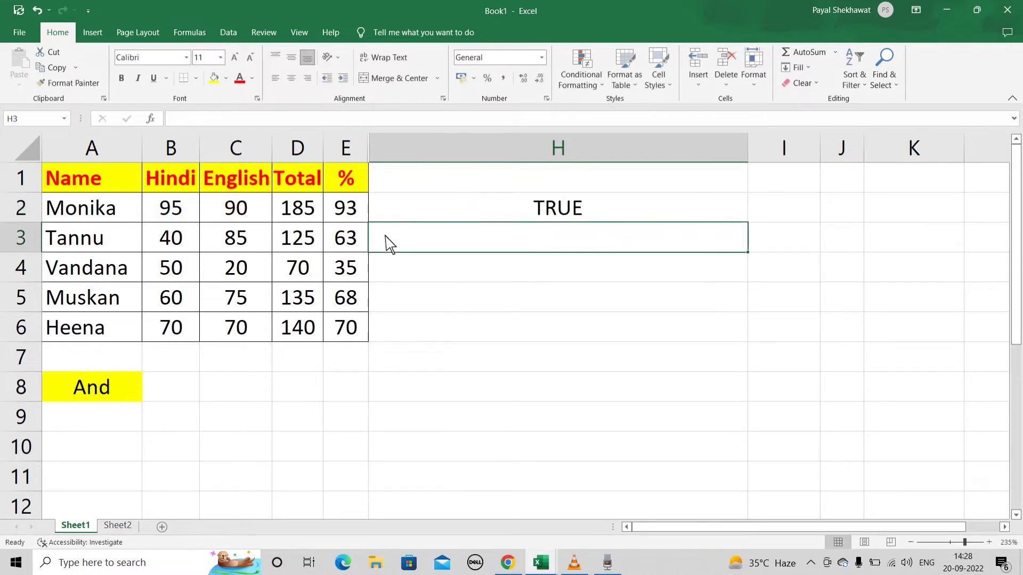
- Examine the AND formula in H2 and the two mark cells it refers to, leaving its conditions as they are
left_click(561, 210)
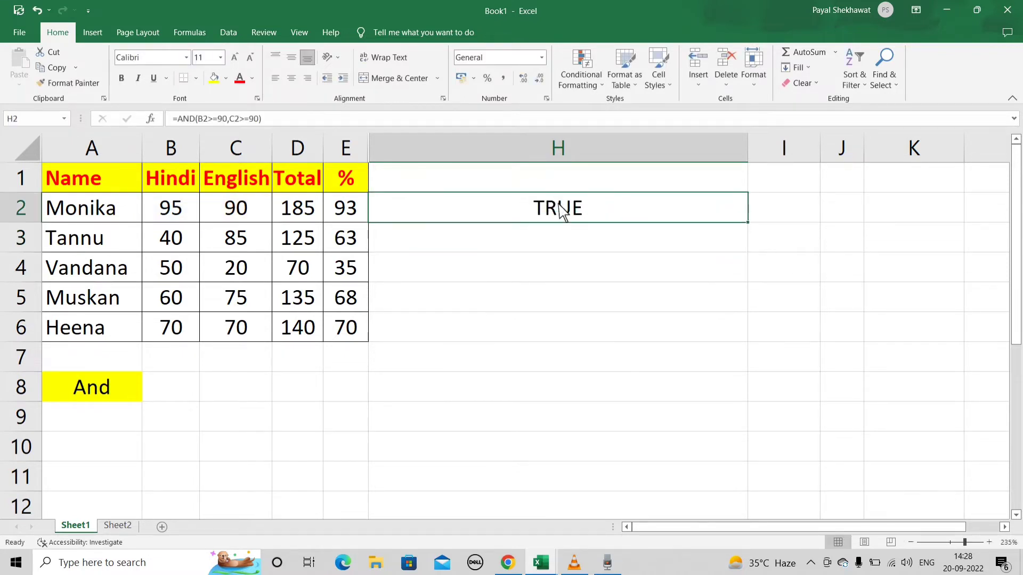
double_click(561, 209)
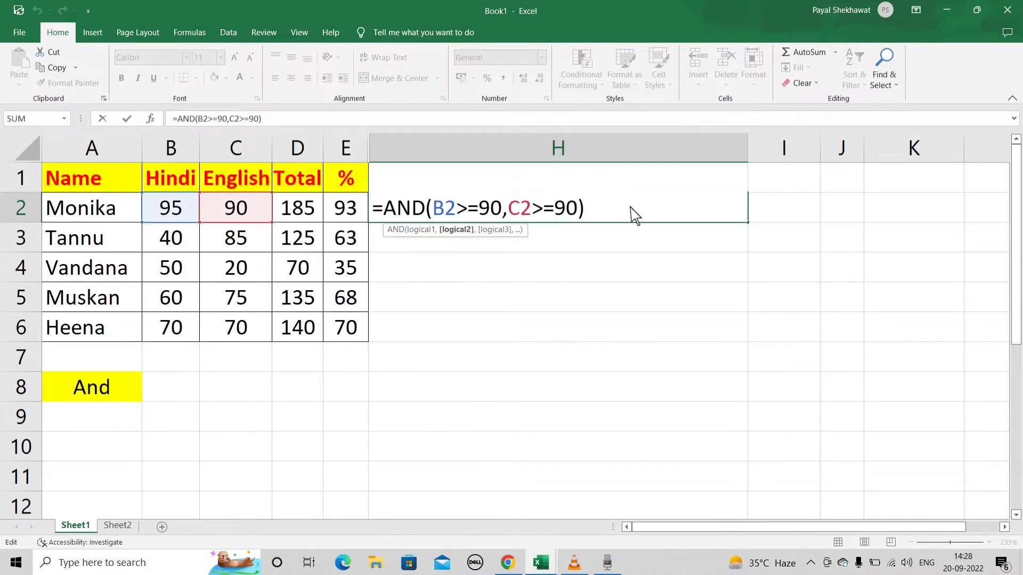
left_click(624, 274)
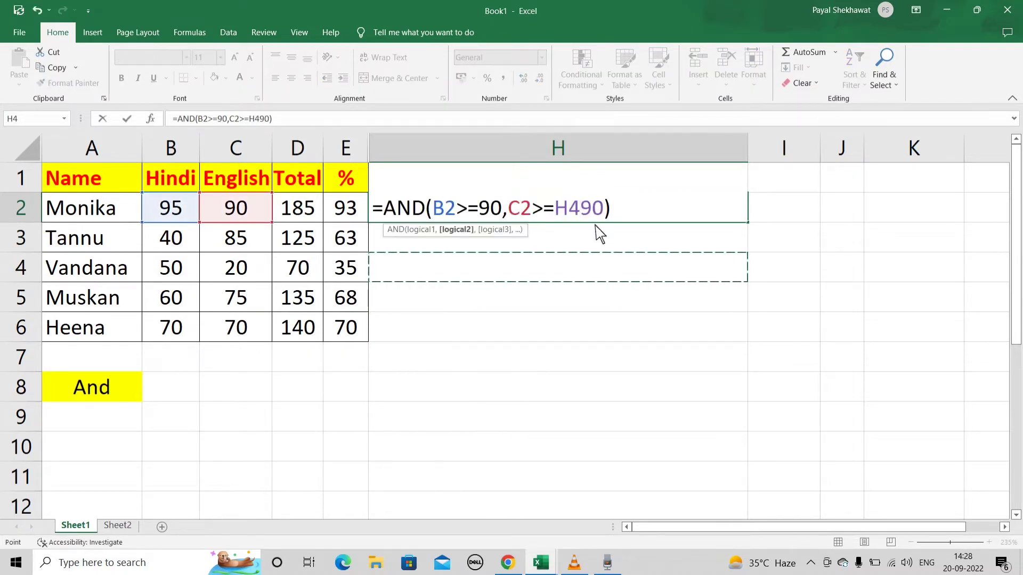
key("BackSpace")
key("BackSpace")
key("Return")
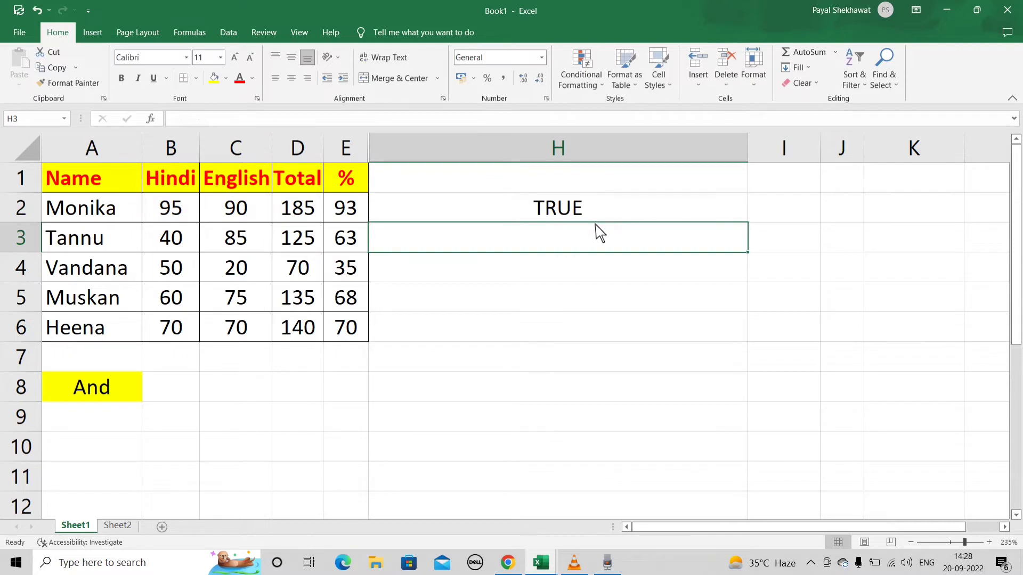
left_click(637, 213)
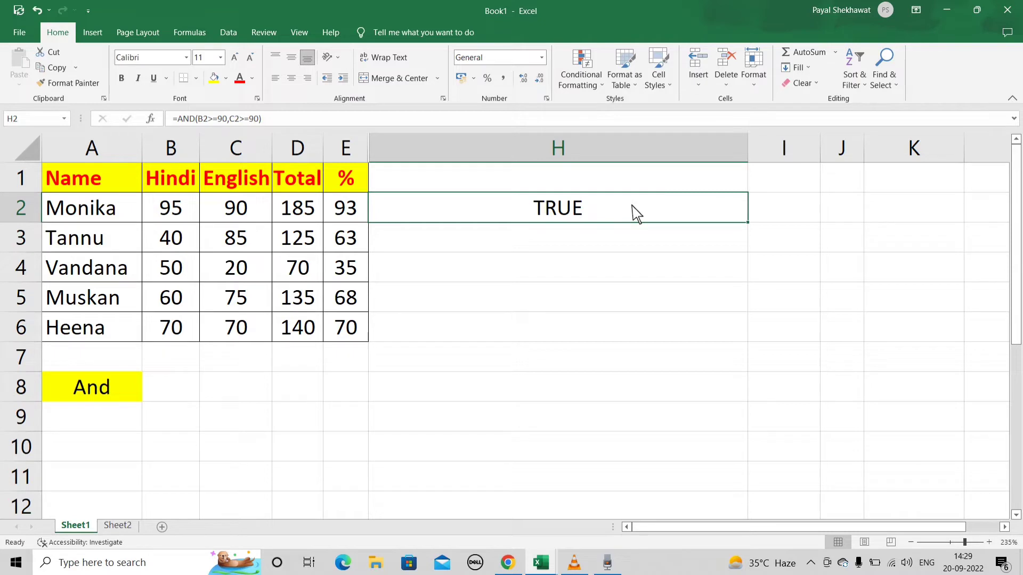
double_click(637, 213)
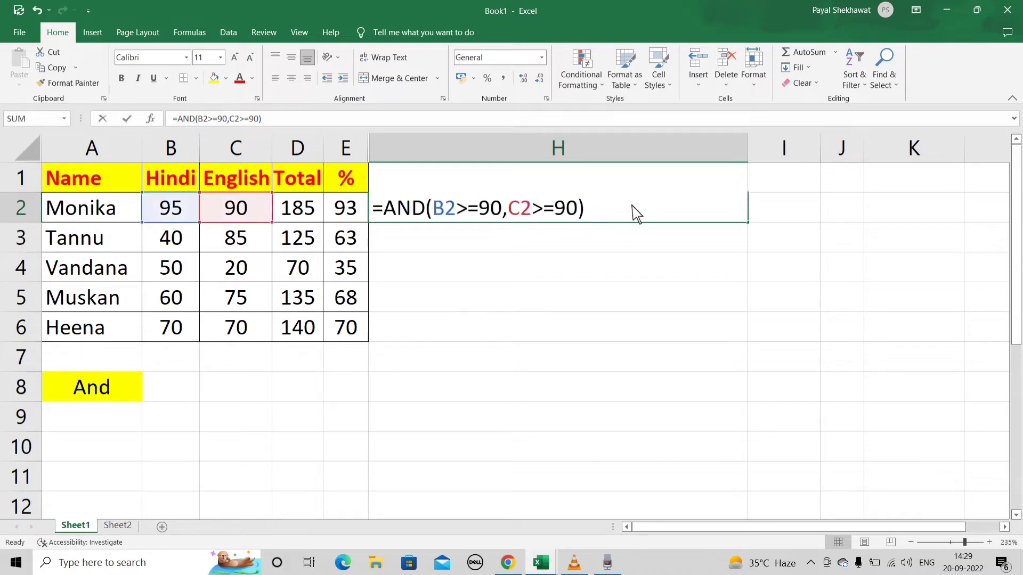
left_click(579, 210)
key("Escape")
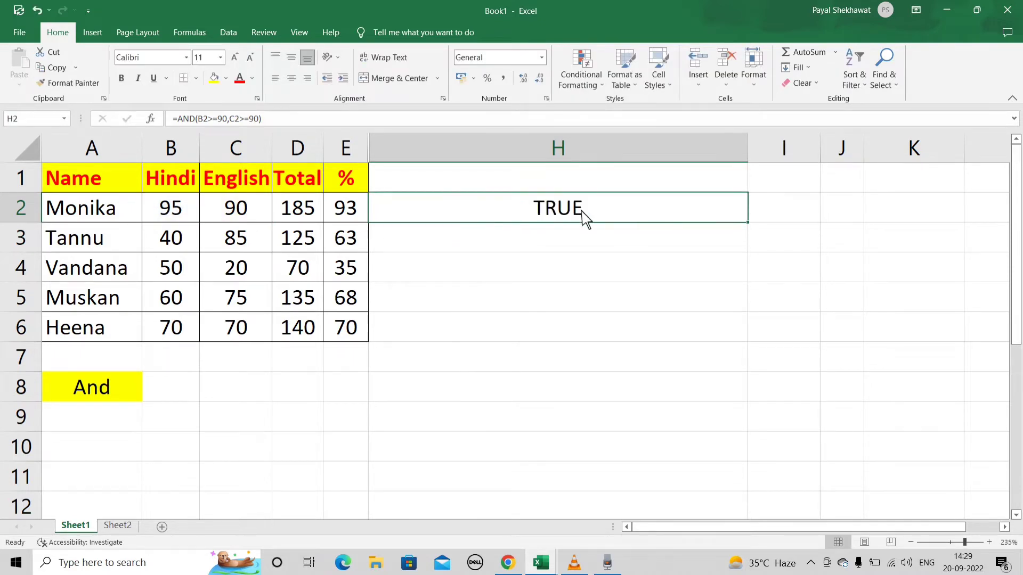
double_click(583, 212)
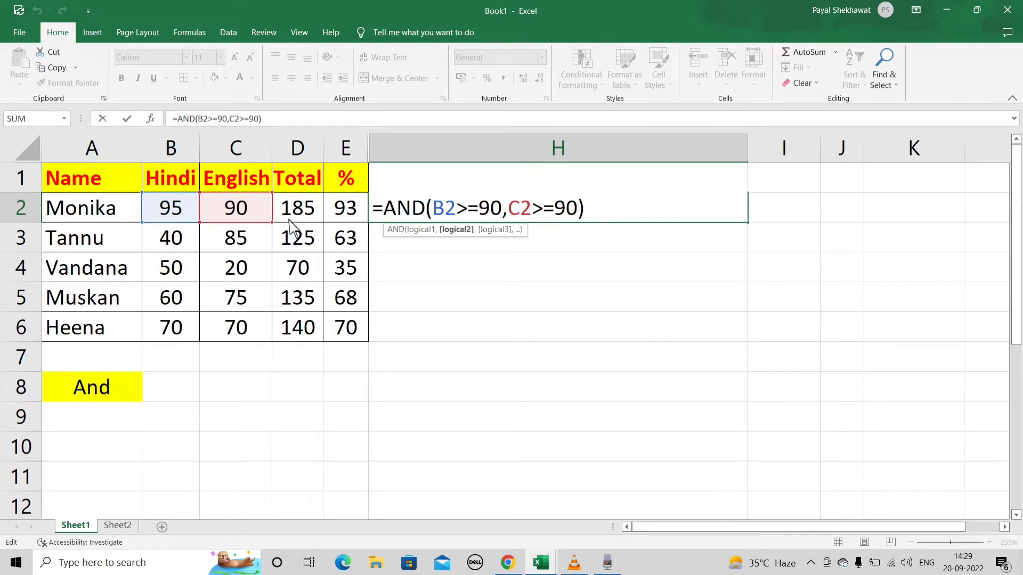
key("Return")
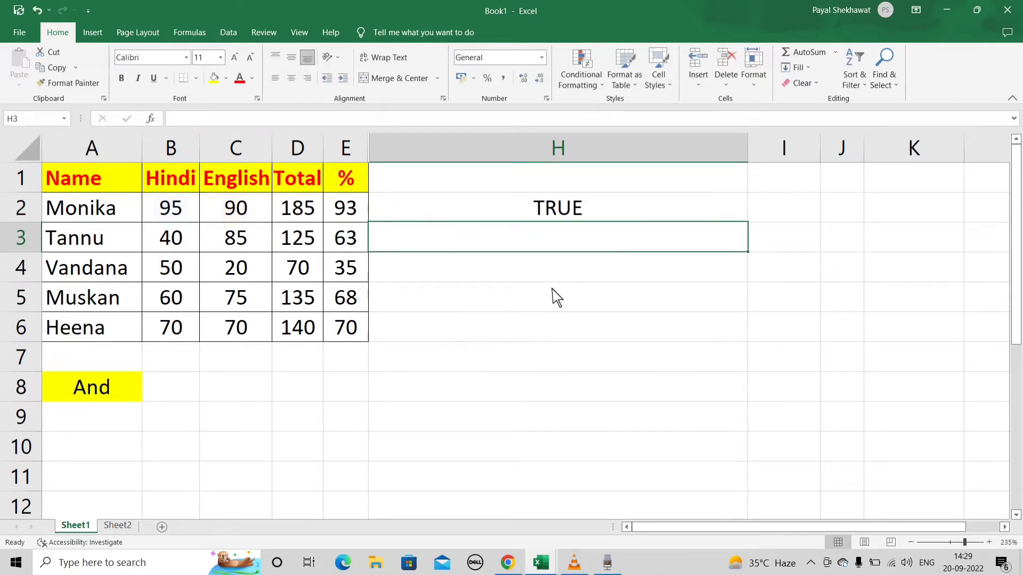
- Set the English mark in C2 to 60
left_click(256, 211)
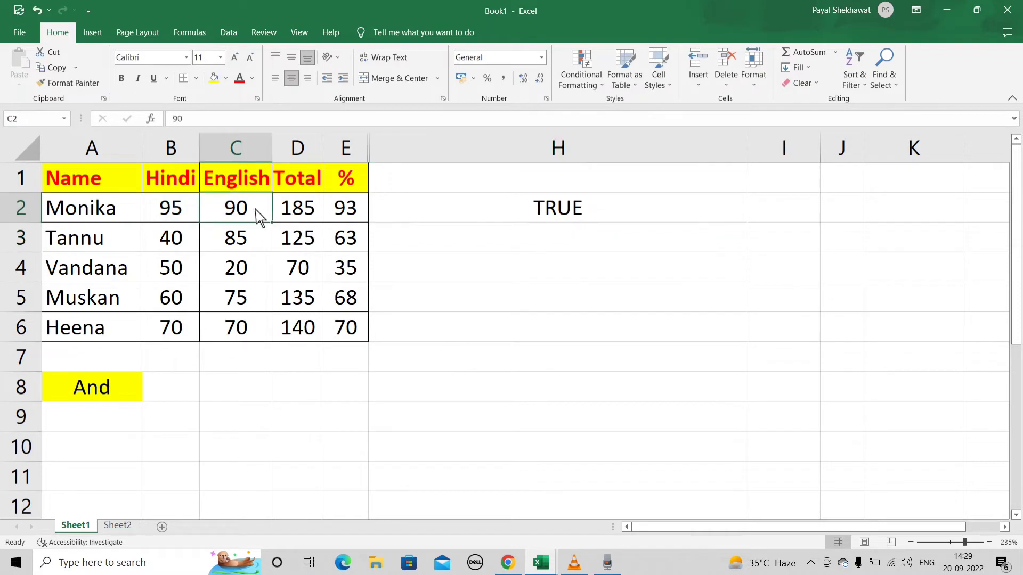
type("60")
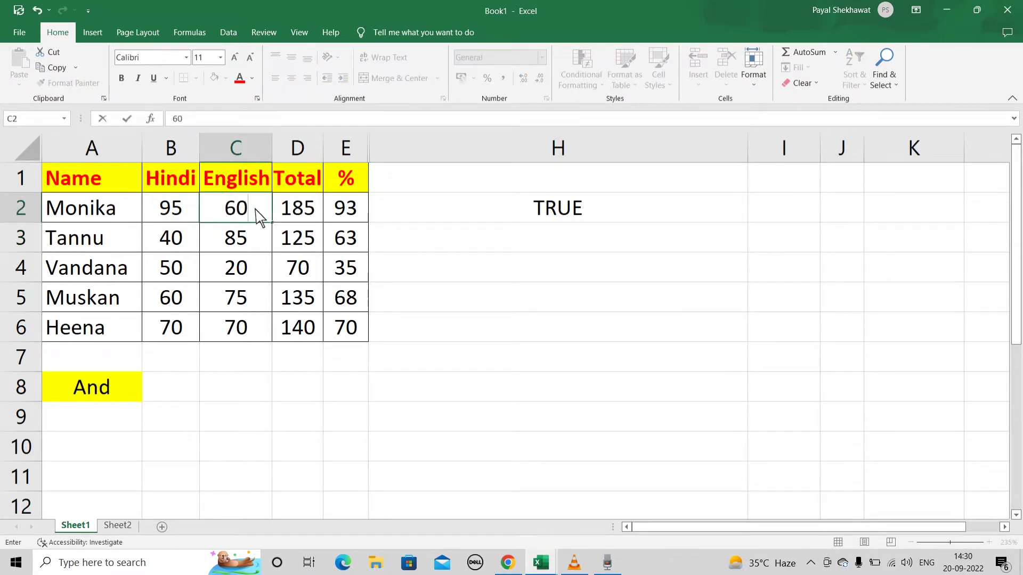
left_click(453, 274)
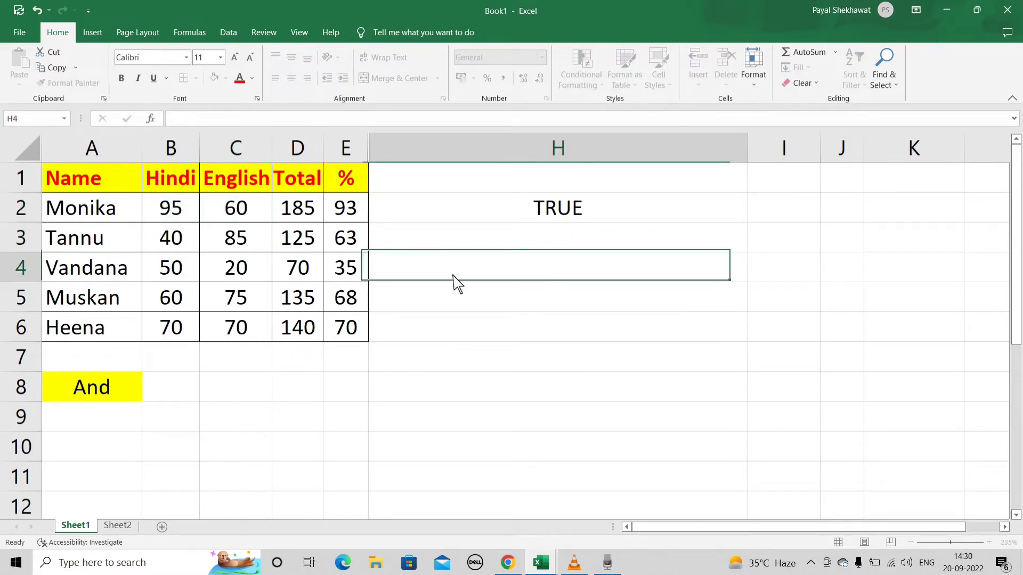
- Check the result in H2 and review both conditions of its AND formula against the marks in row 2
left_click(522, 219)
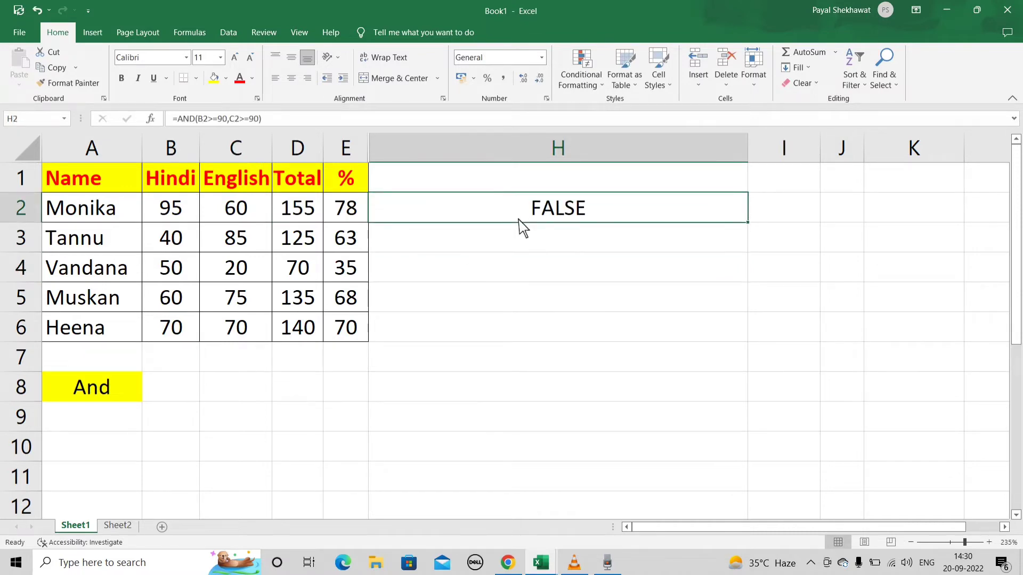
double_click(519, 220)
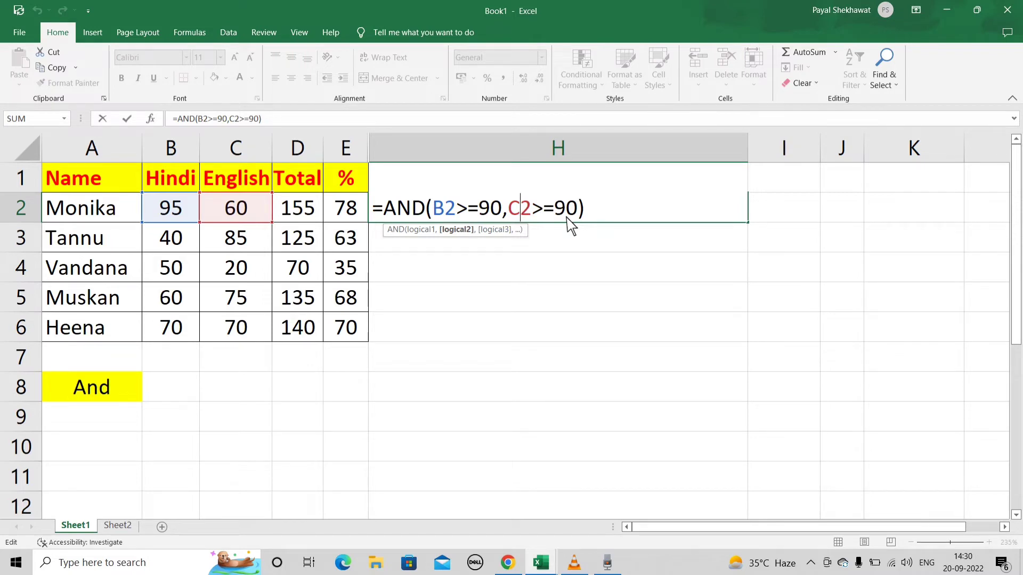
key("Return")
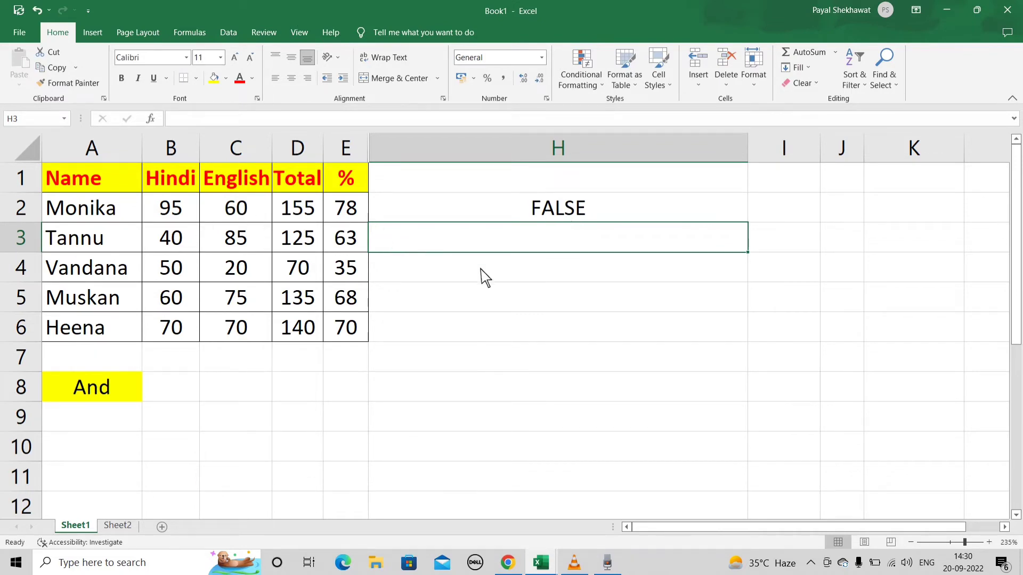
key("Up")
key("F2")
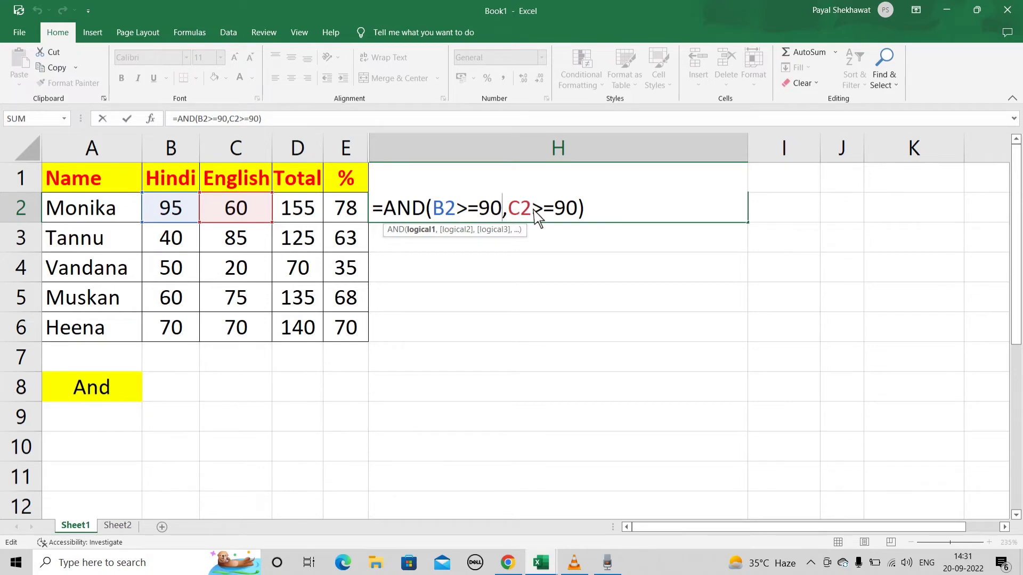
key("Return")
- Enter 1 in both B8 and C8 beside the And label
double_click(176, 389)
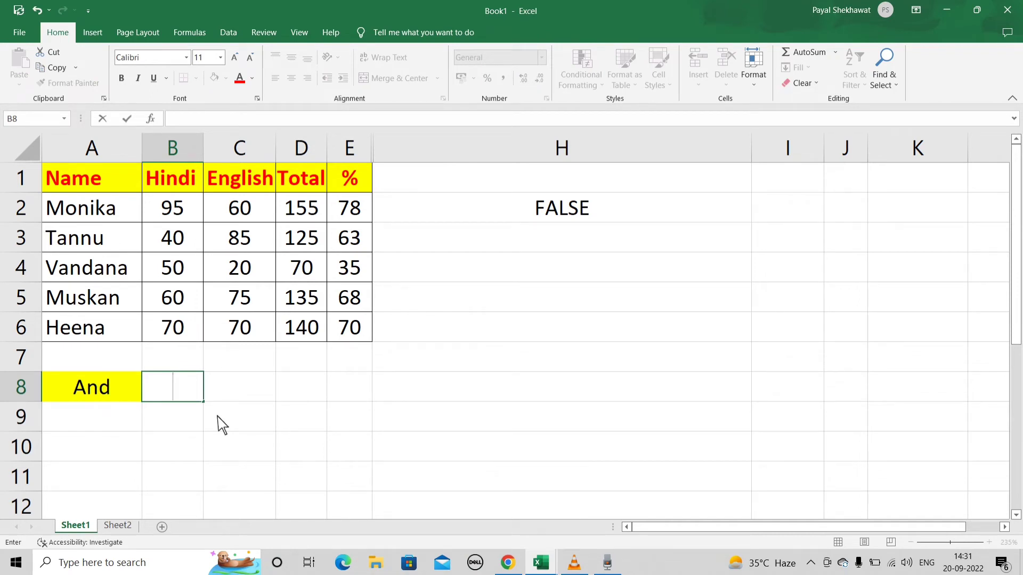
type("1")
left_click(247, 401)
type("1")
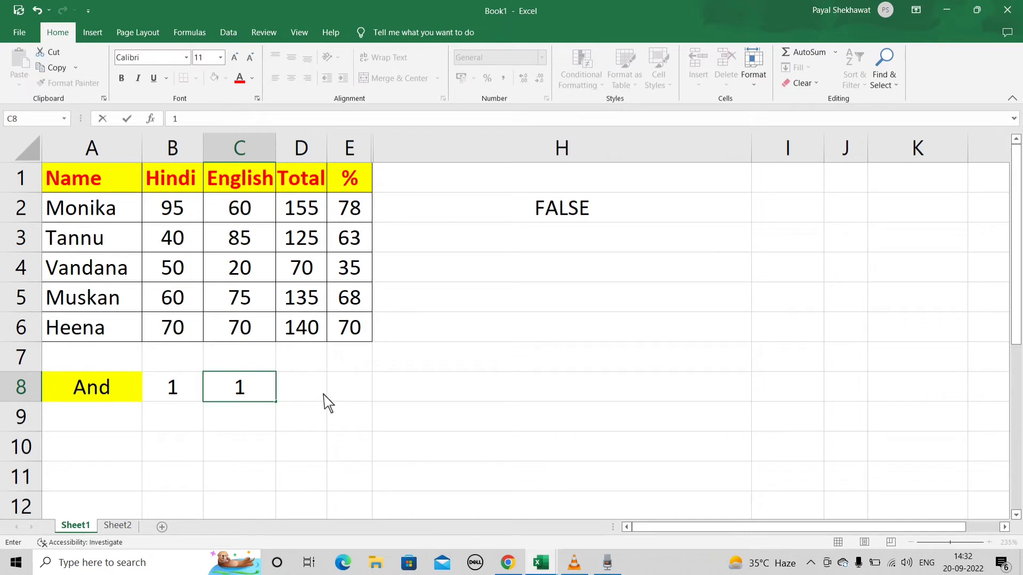
left_click(354, 396)
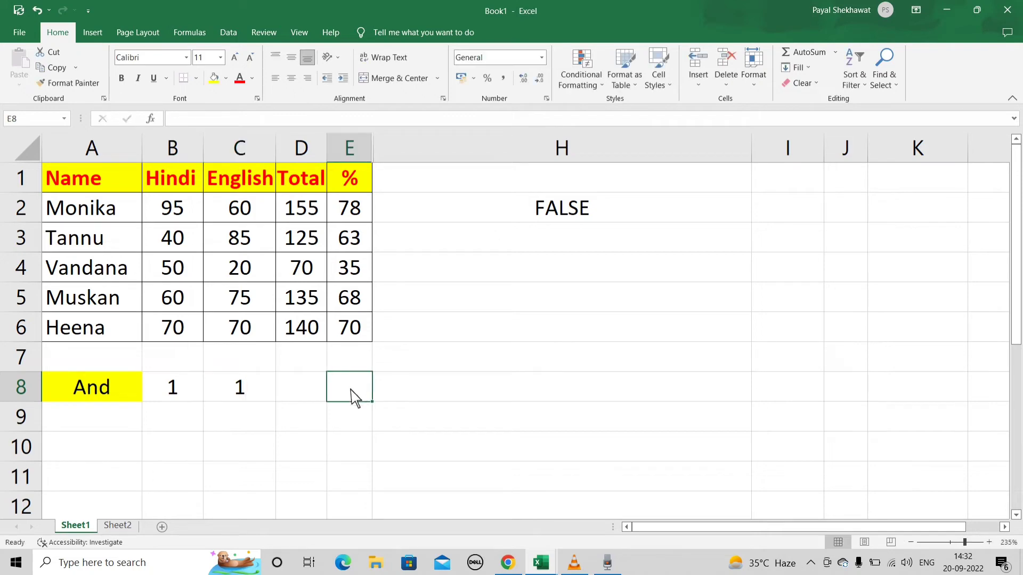
- Add the headings Cond1 in B7 and cond2 in C7 above the two values
left_click(189, 367)
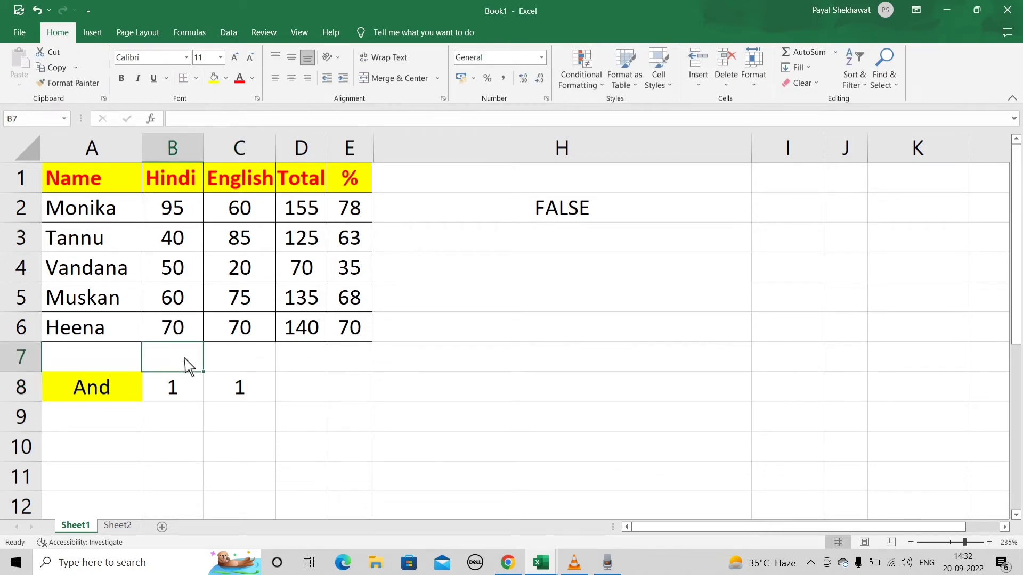
type("Con")
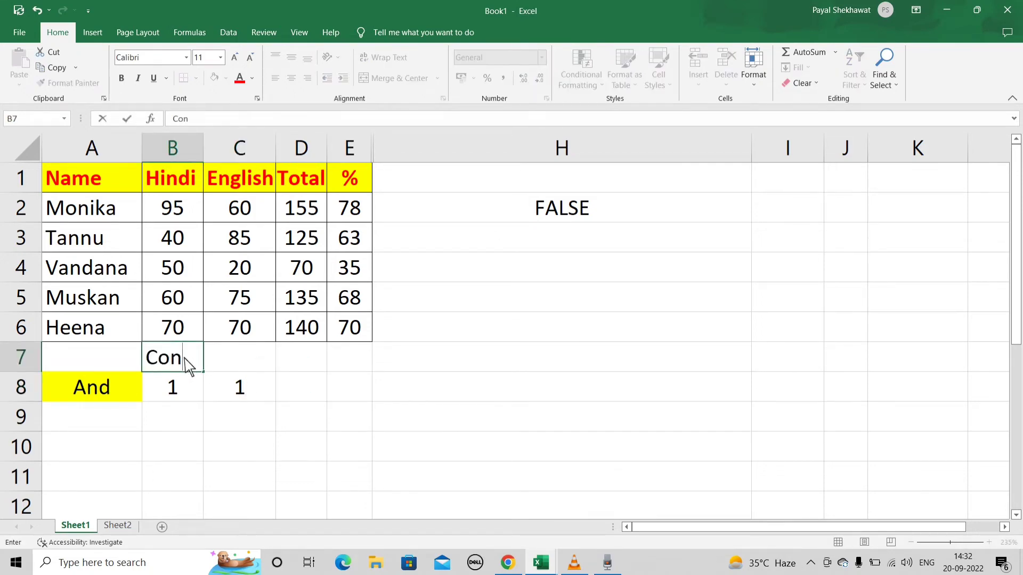
type("d1")
key("Tab")
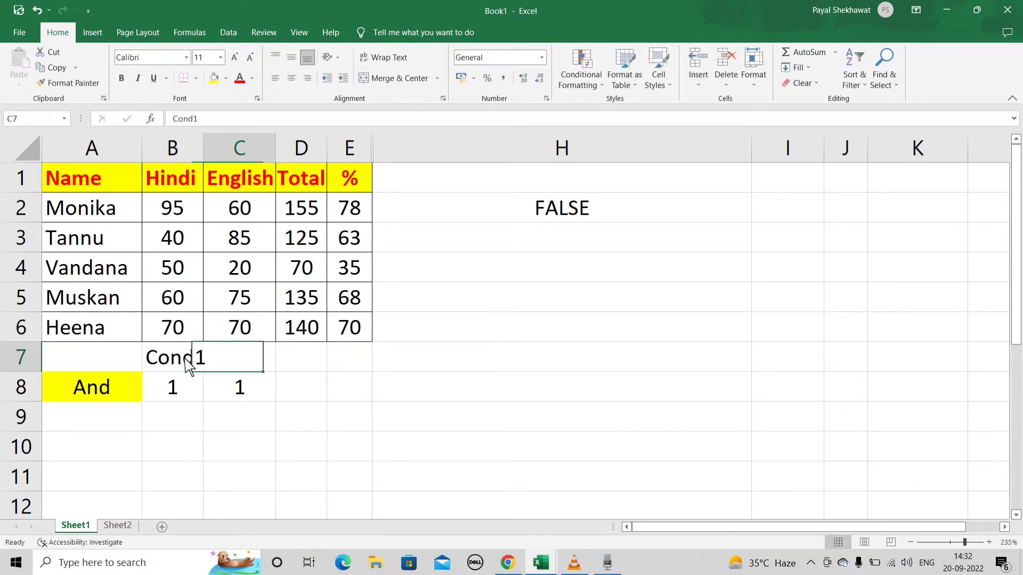
type("cond2")
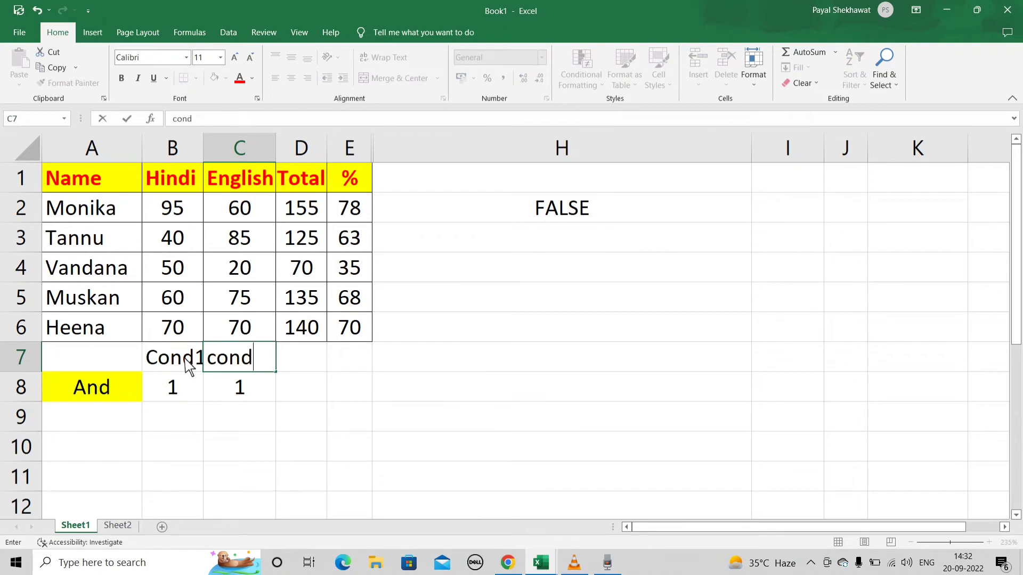
- Add the heading result in E7 and autofit the width of all the sheet's columns
left_click(367, 365)
type("result")
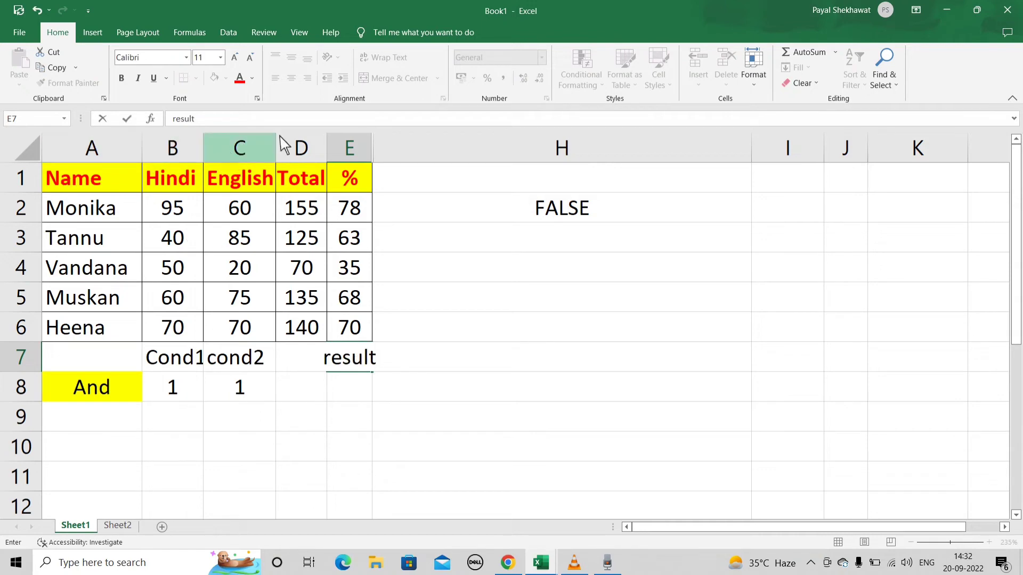
left_click(24, 153)
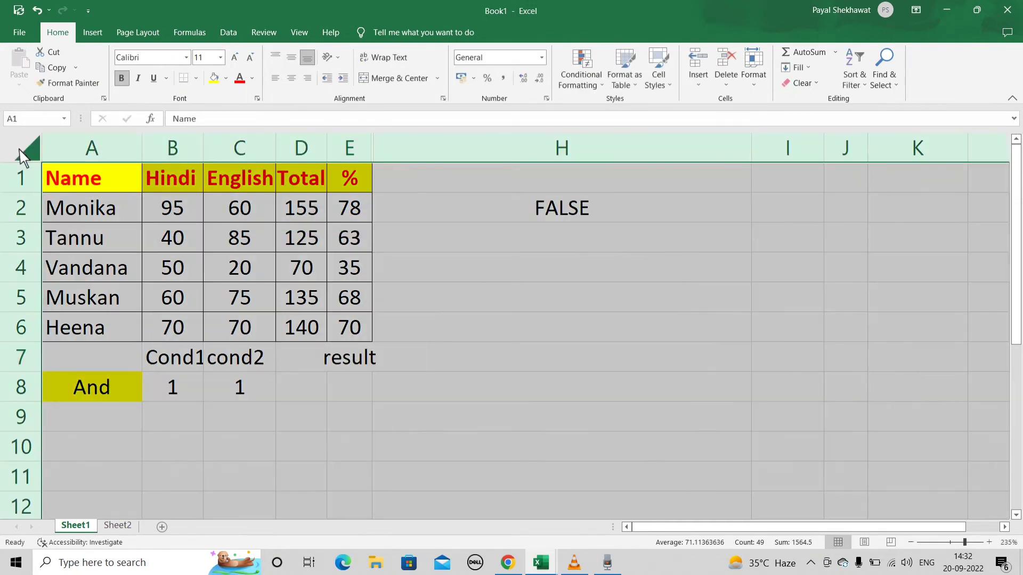
double_click(205, 152)
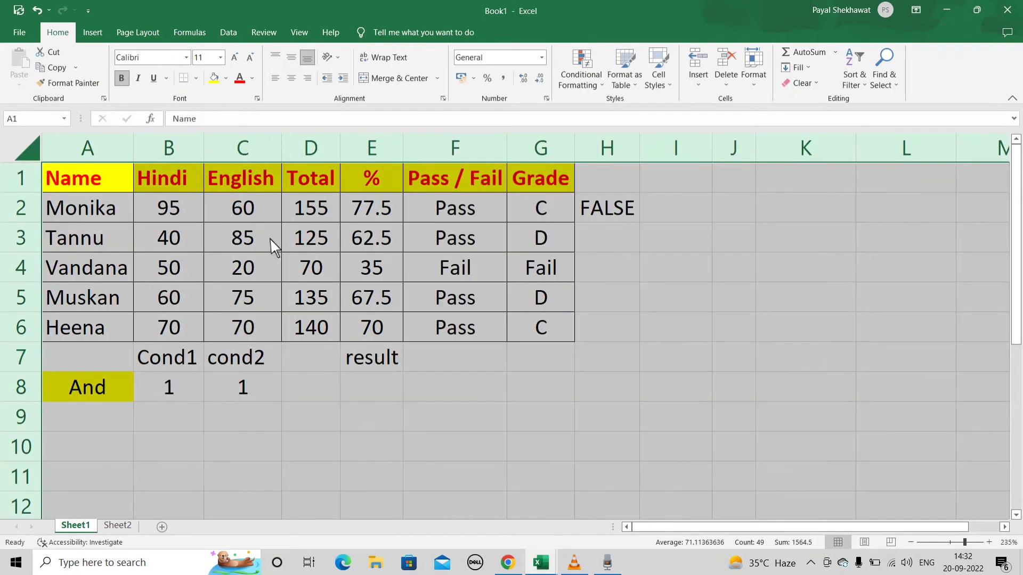
left_click(306, 368)
- Enter the result 1 in E8, and fill row 9 with 1 in B9, 0 in C9 and the result 0 in E9
left_click(373, 398)
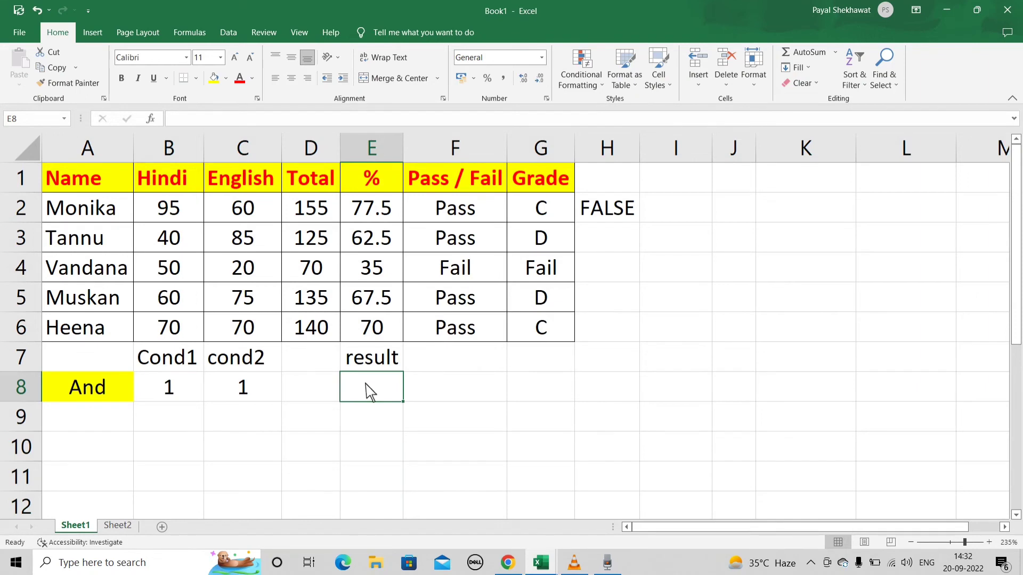
type("1")
left_click(181, 419)
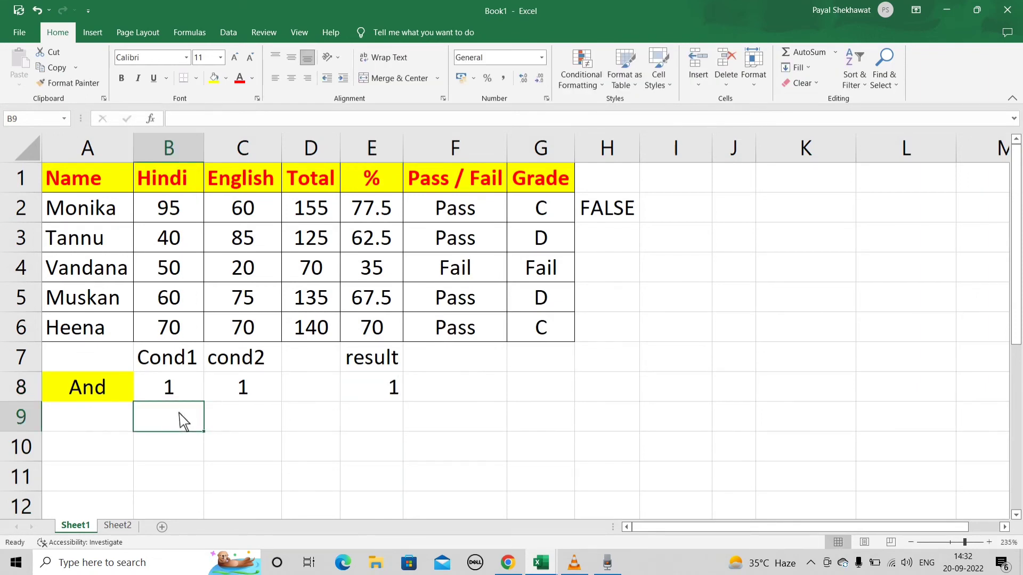
type("1")
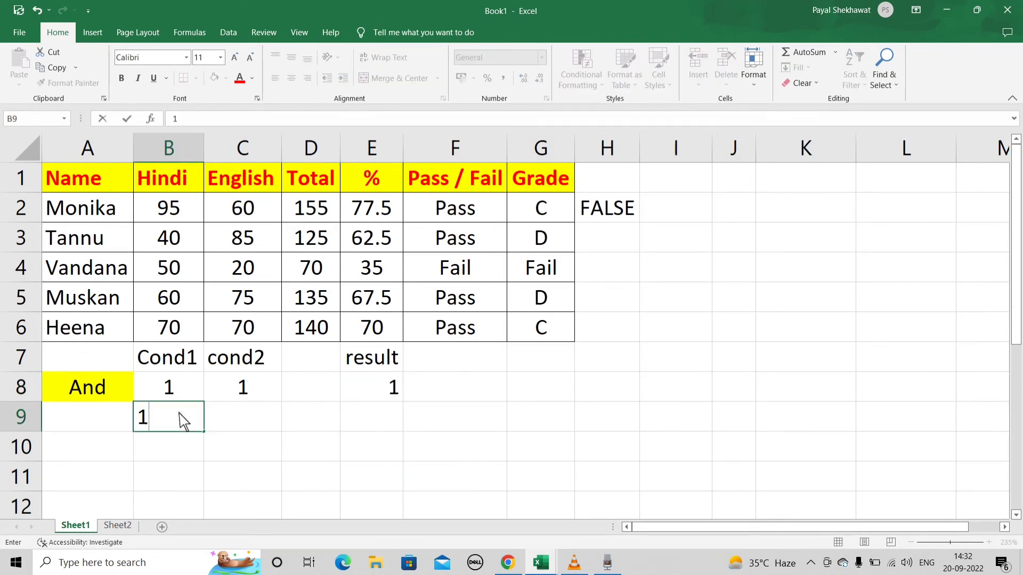
left_click(239, 421)
type("0")
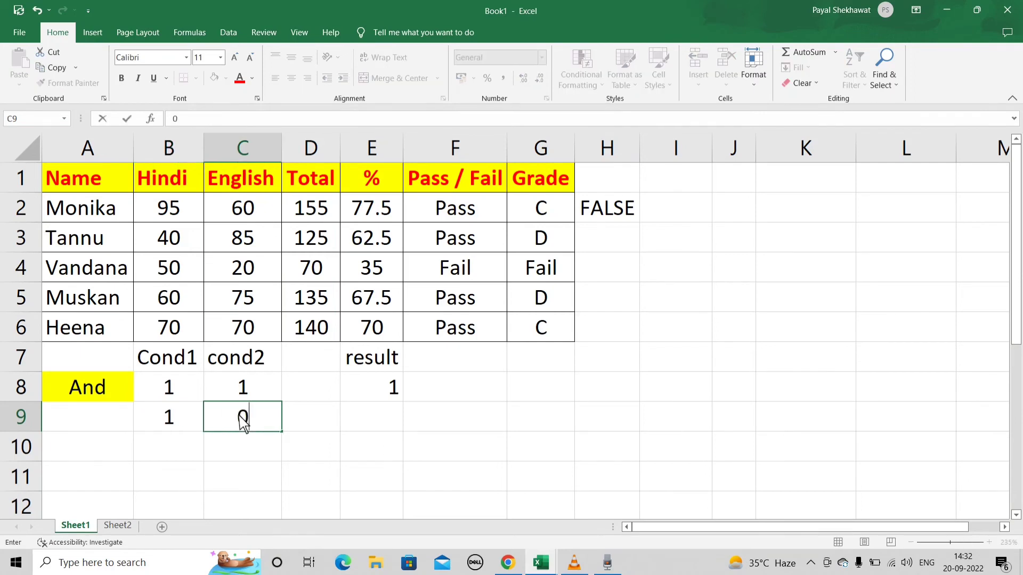
left_click(395, 424)
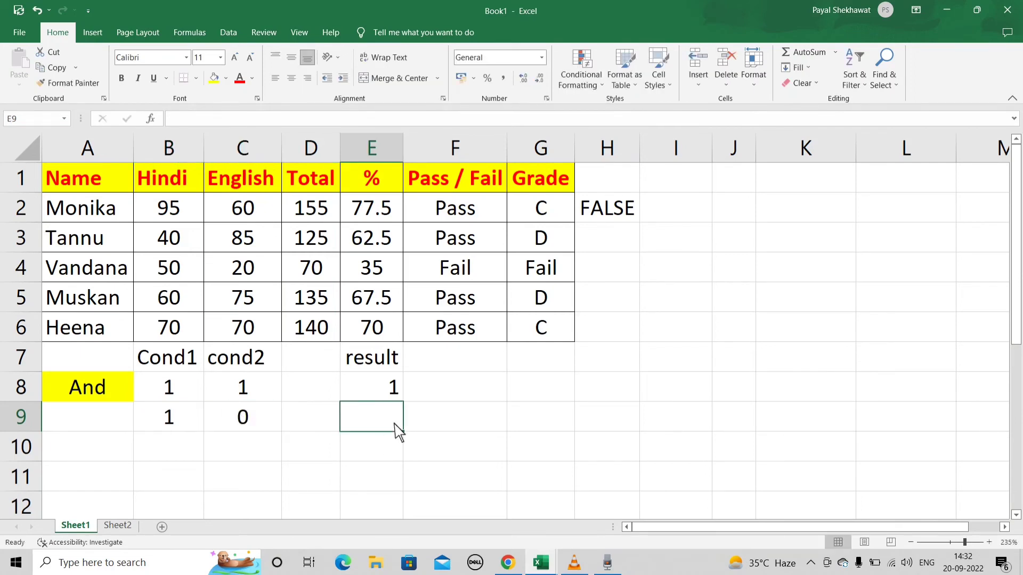
type("0")
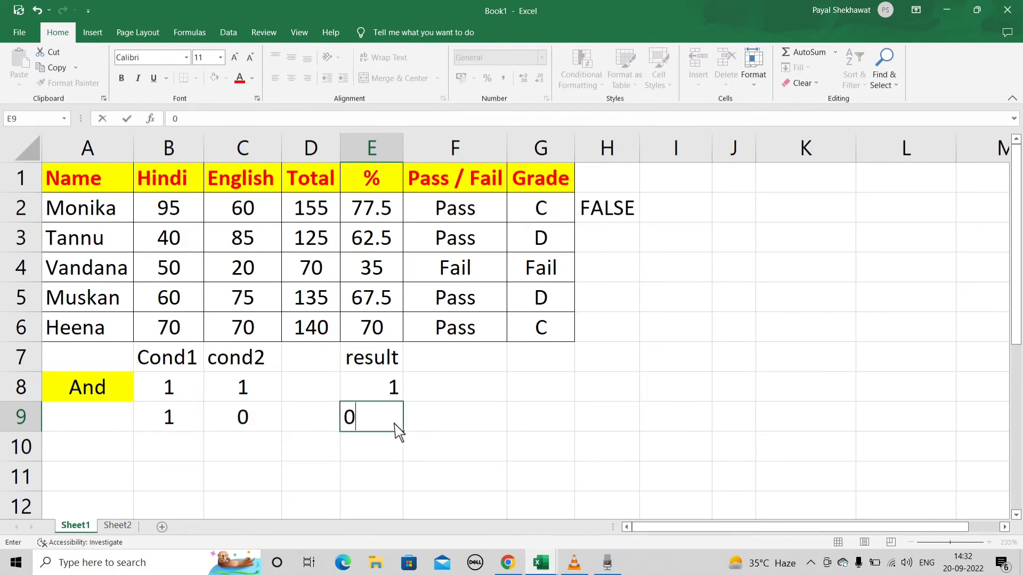
- Fill row 10 of the truth table with 0 in B10, 1 in C10 and the result 0 in E10
left_click(179, 460)
type("0")
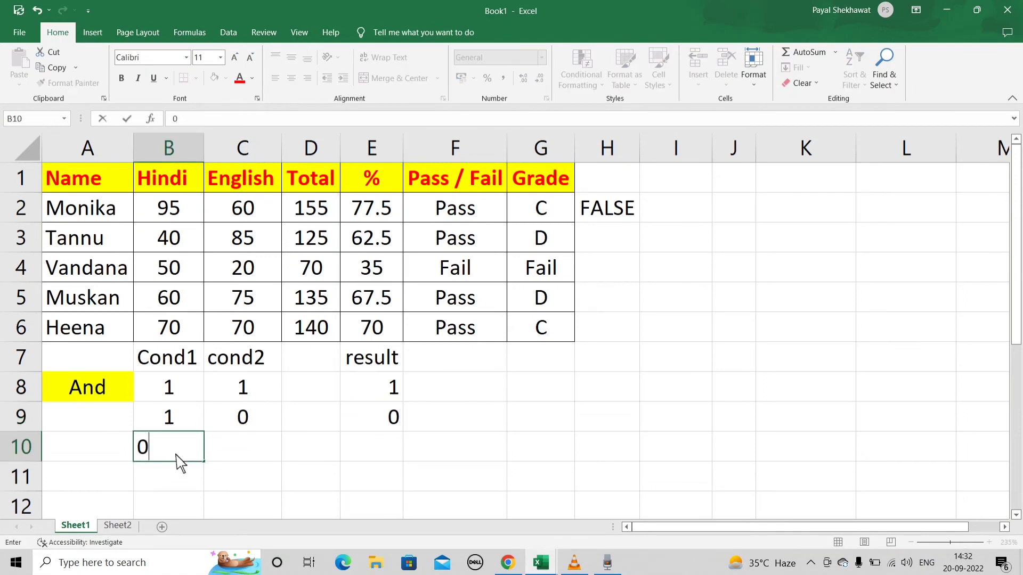
left_click(232, 457)
type("1")
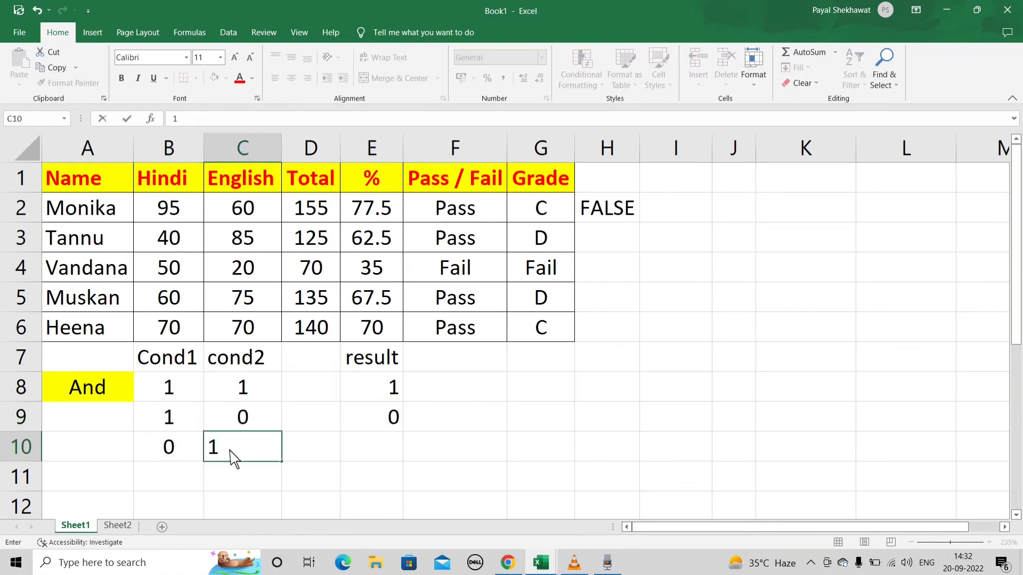
left_click(369, 454)
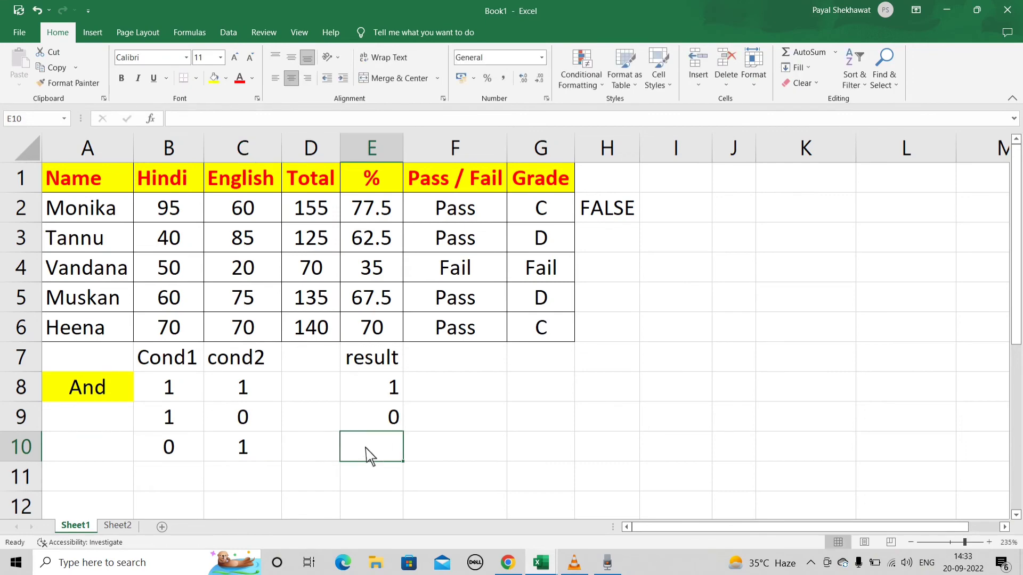
type("0")
- Enter 0 in B11, C11 and E11 to complete the truth table, and centre the results in E8:E11
left_click(184, 493)
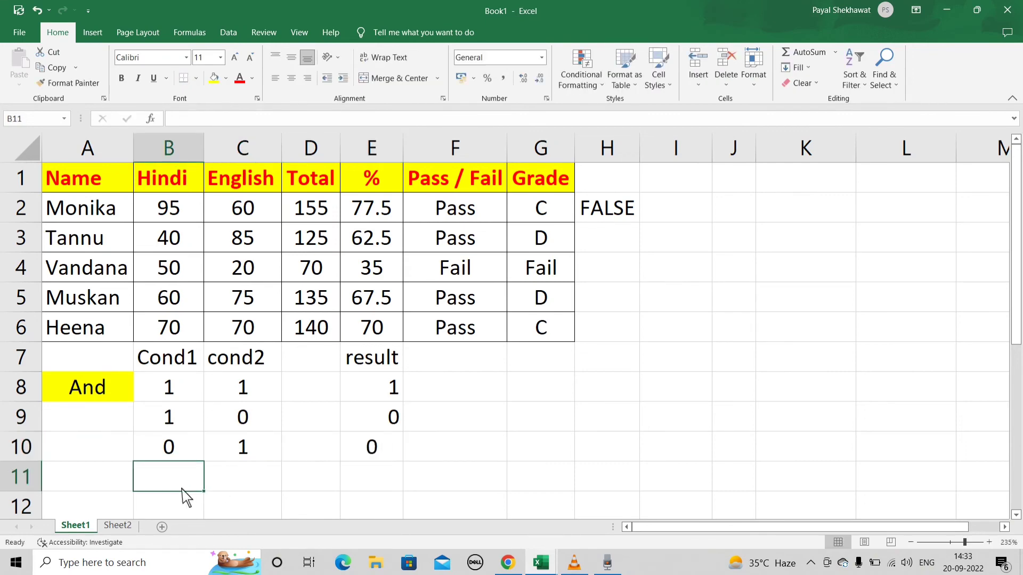
type("0")
left_click(227, 485)
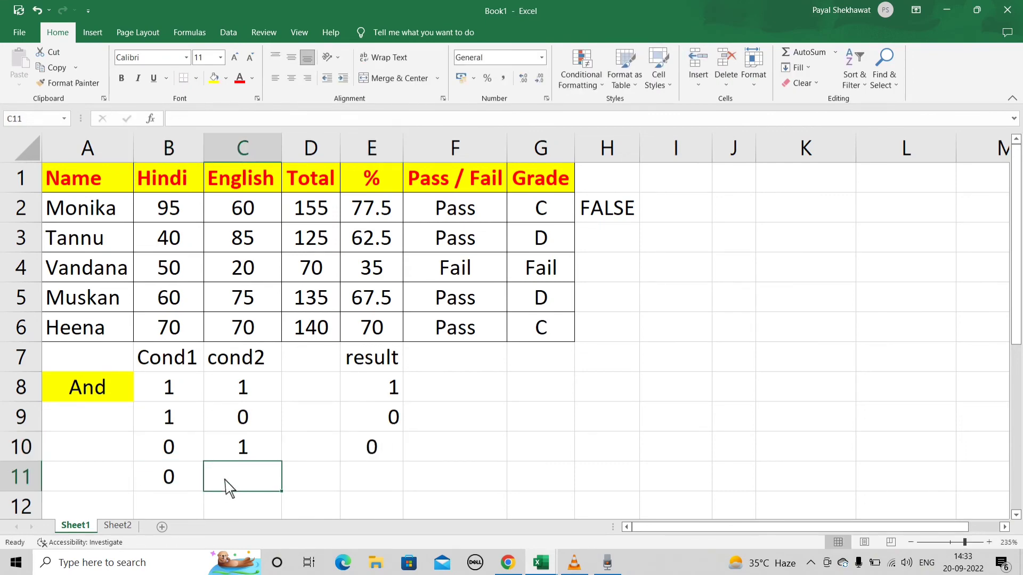
type("0")
left_click(381, 485)
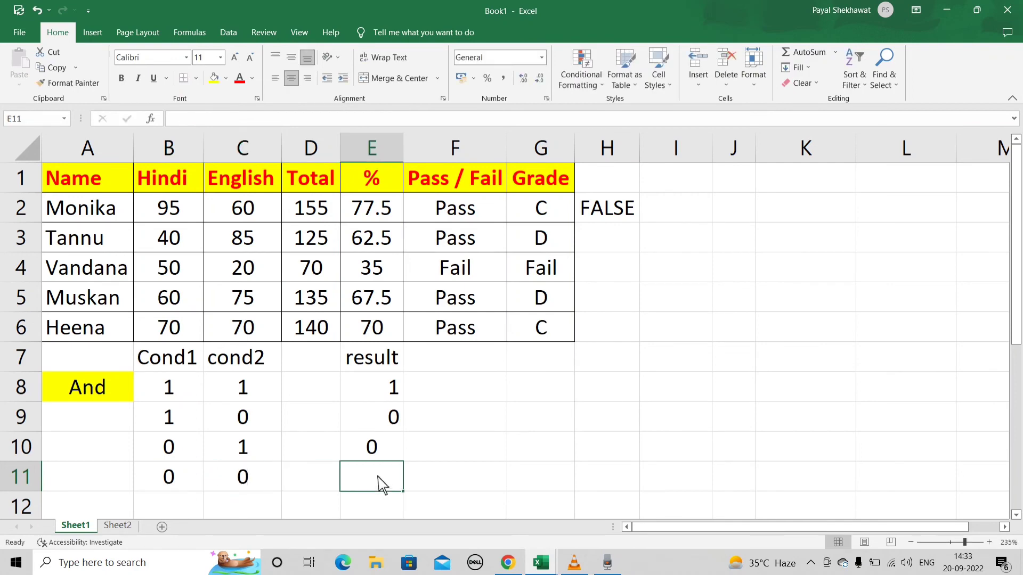
type("0")
left_click(493, 488)
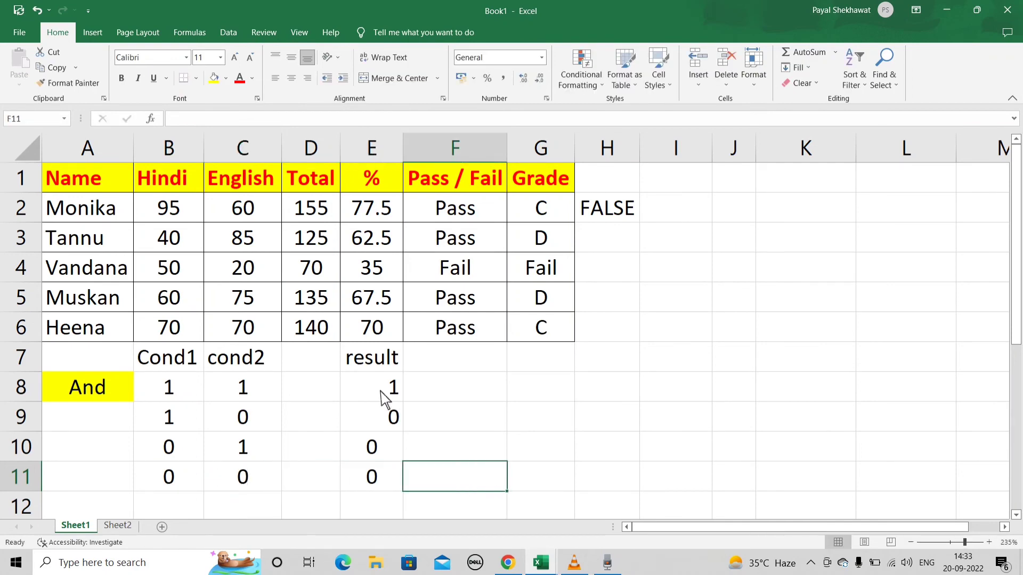
left_click_drag(385, 394, 372, 478)
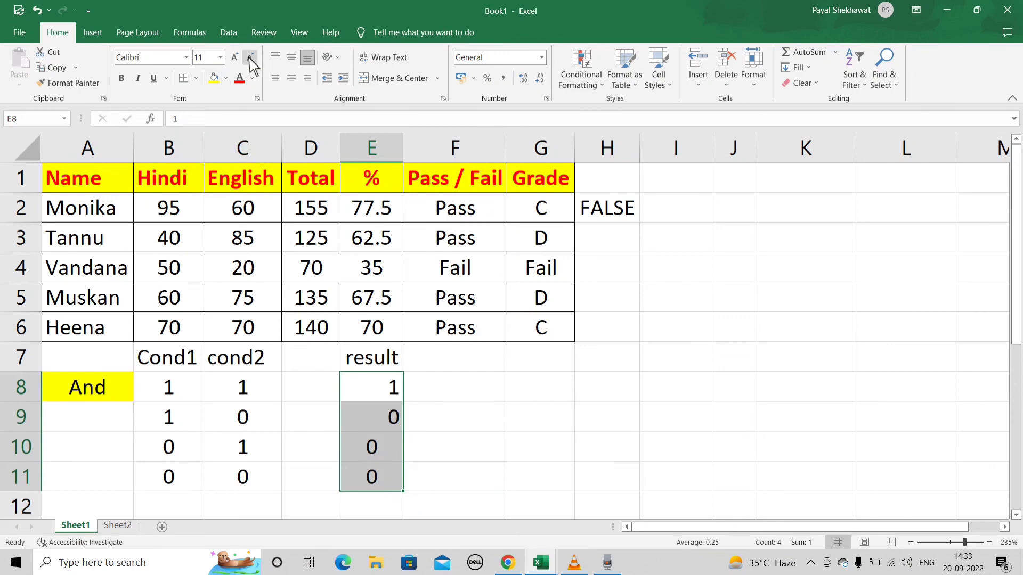
left_click(292, 78)
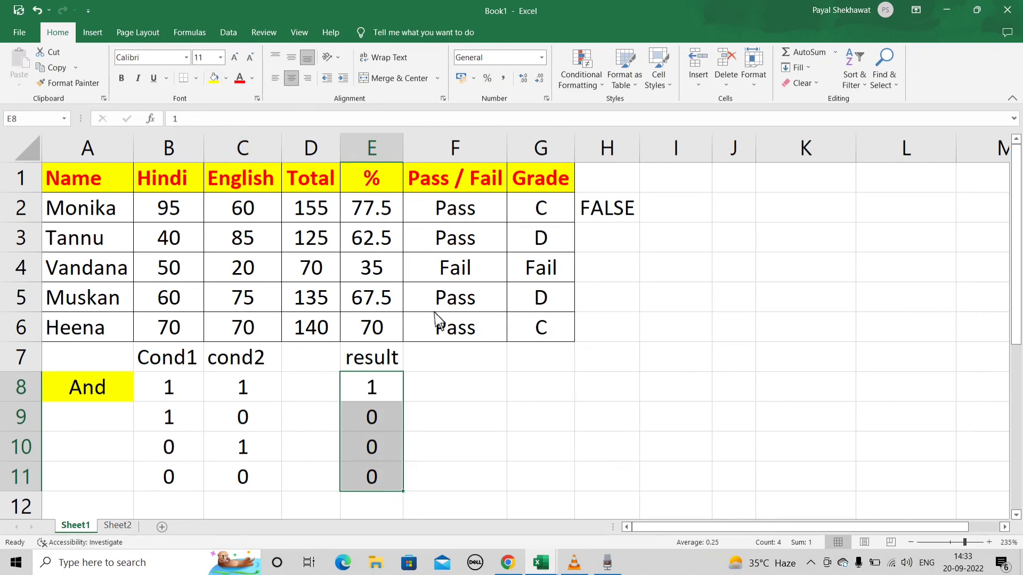